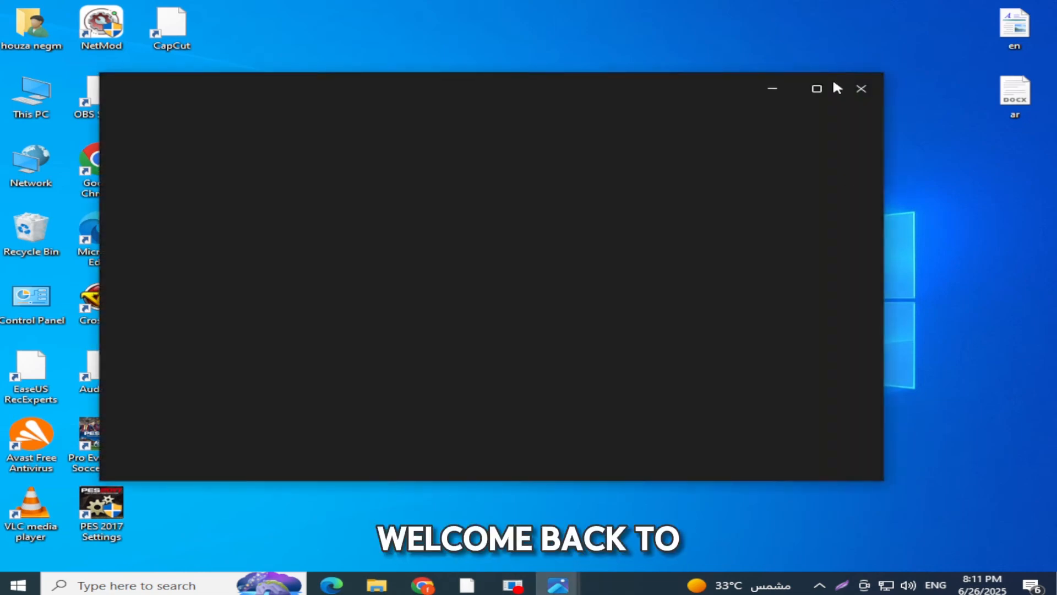
Review the saved MFPlat.DLL error screenshot and close it
left_click(861, 89)
left_click(557, 585)
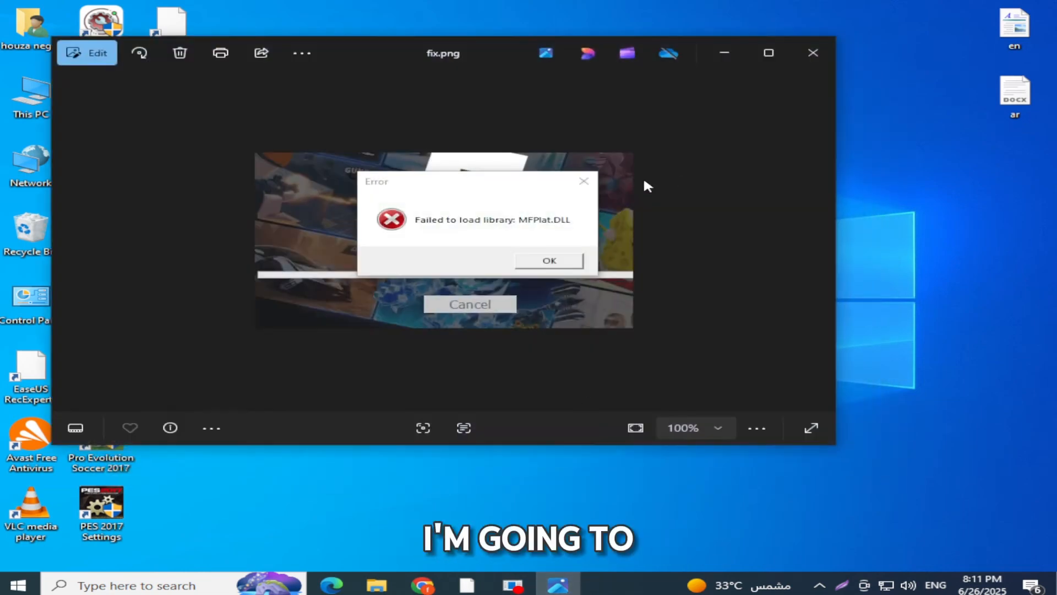
left_click_drag(478, 50, 619, 68)
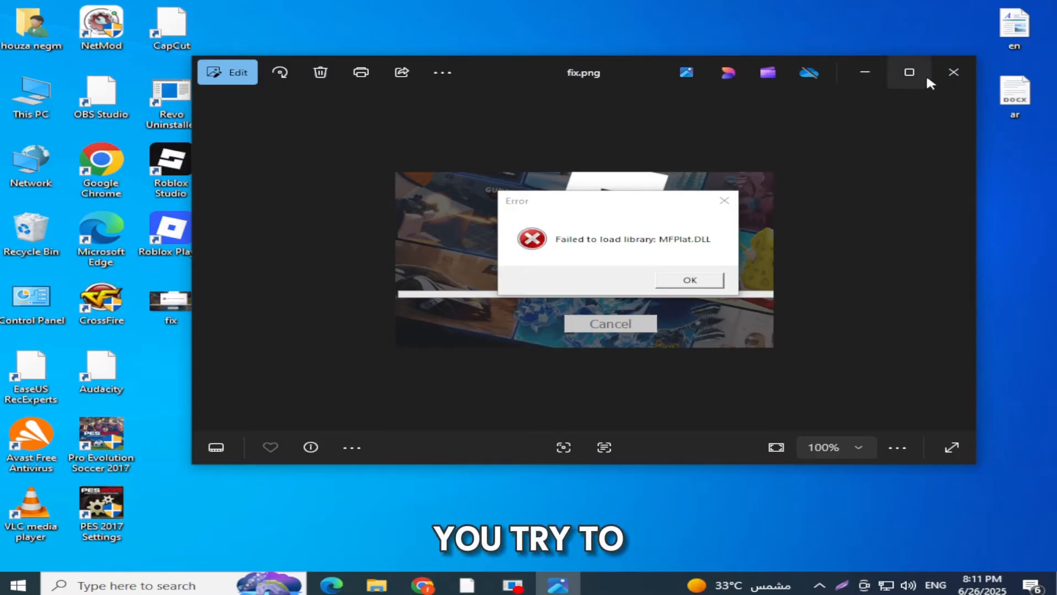
left_click(953, 72)
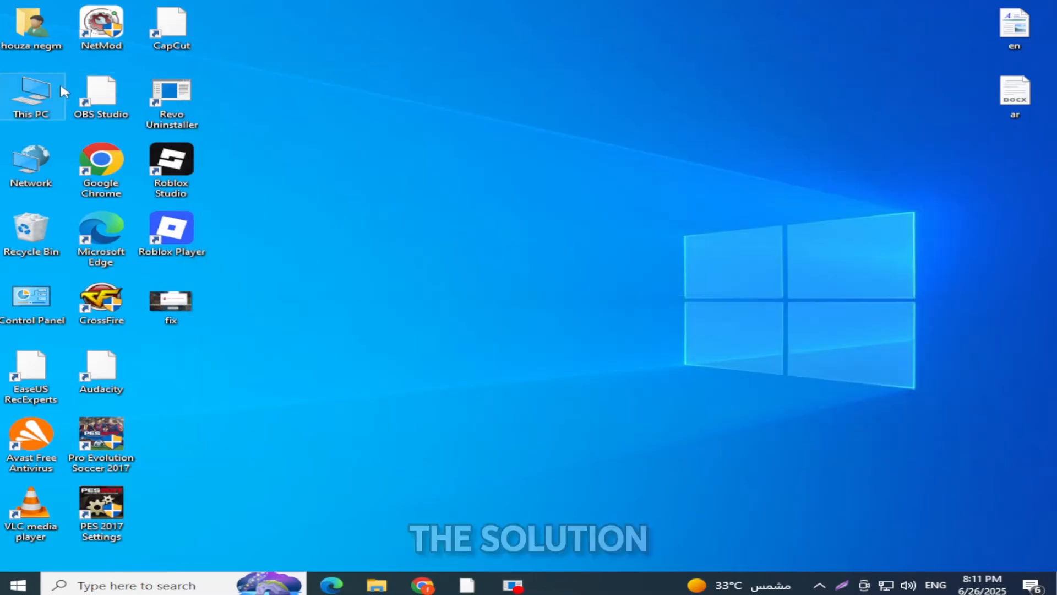
Show This PC's properties, reaching the About page with Windows 10 Pro N specifications
right_click(38, 97)
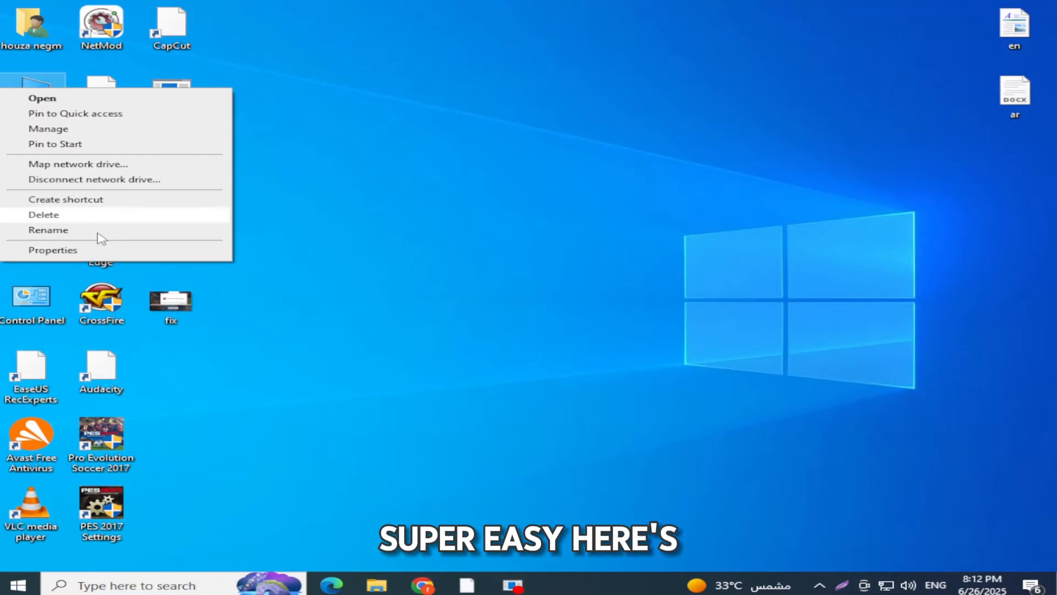
left_click(87, 252)
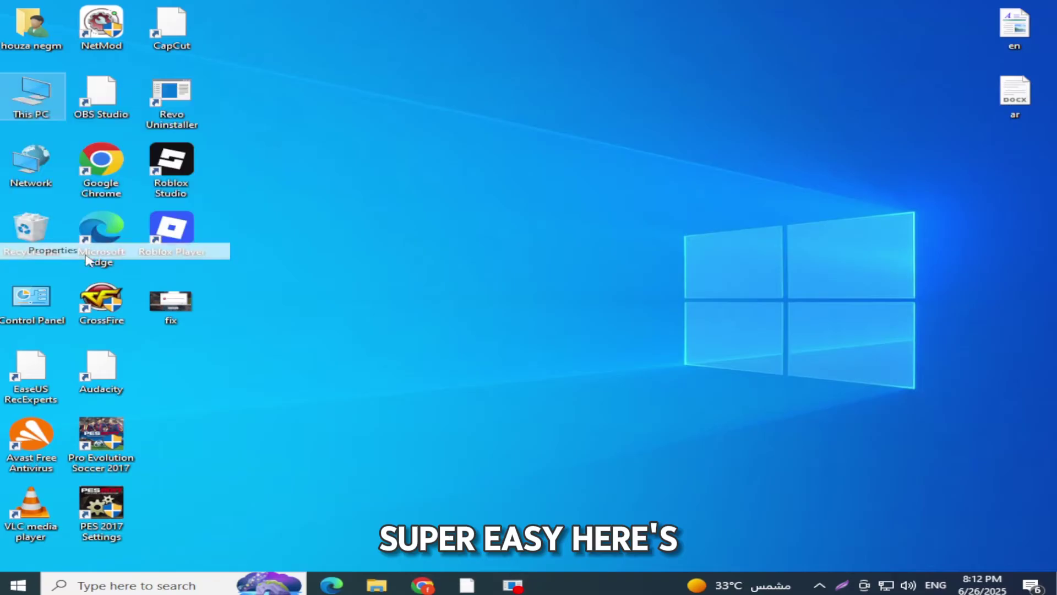
left_click(436, 209)
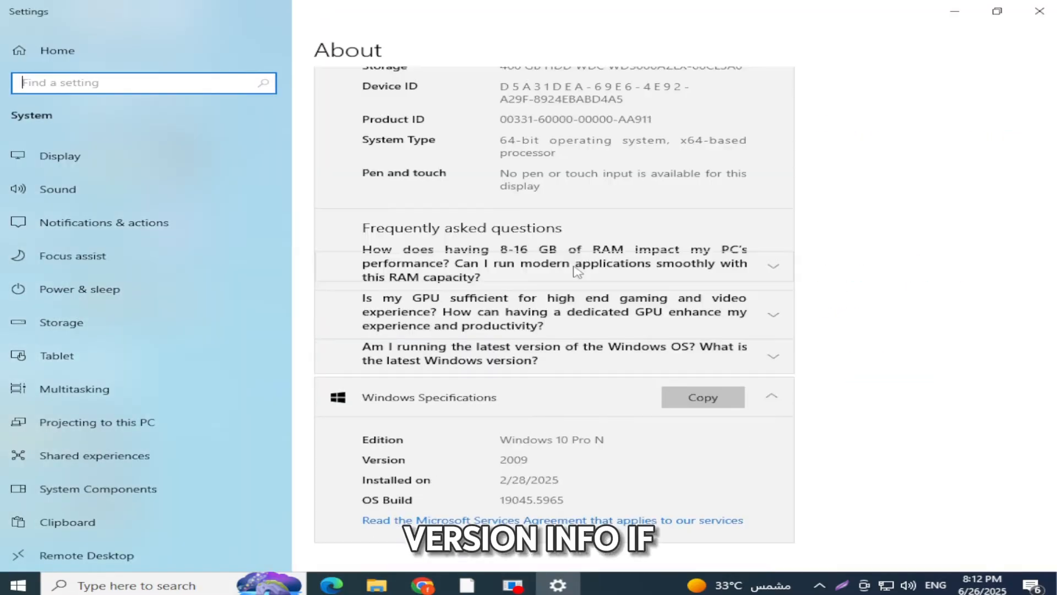
Find no 'medi' feature among added optional features and bring up the add-a-feature list
left_click(566, 441)
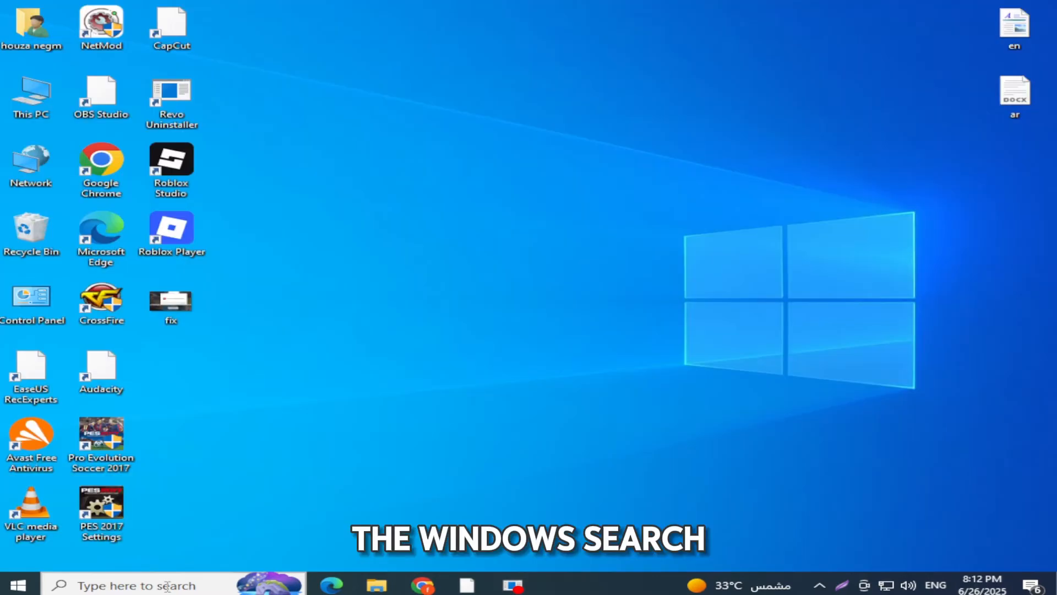
left_click(169, 586)
type("m")
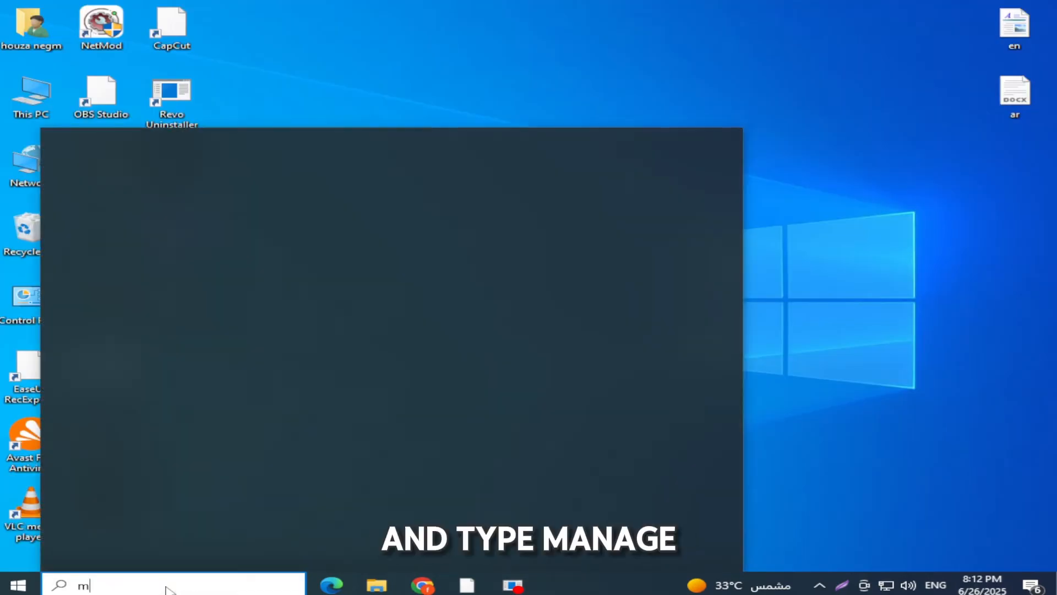
type("anage o")
left_click(265, 206)
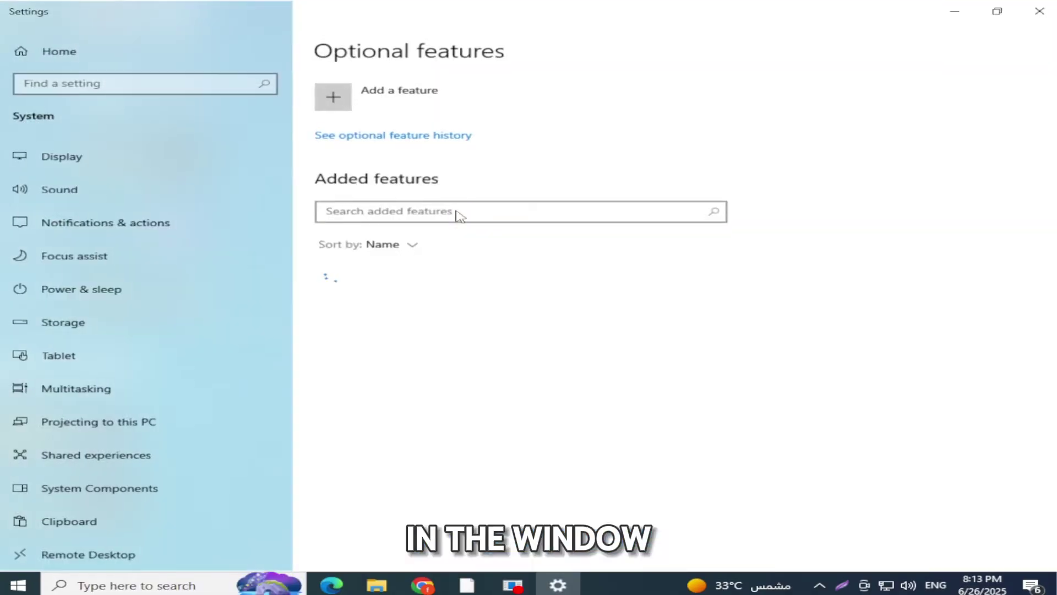
left_click(455, 214)
type("me")
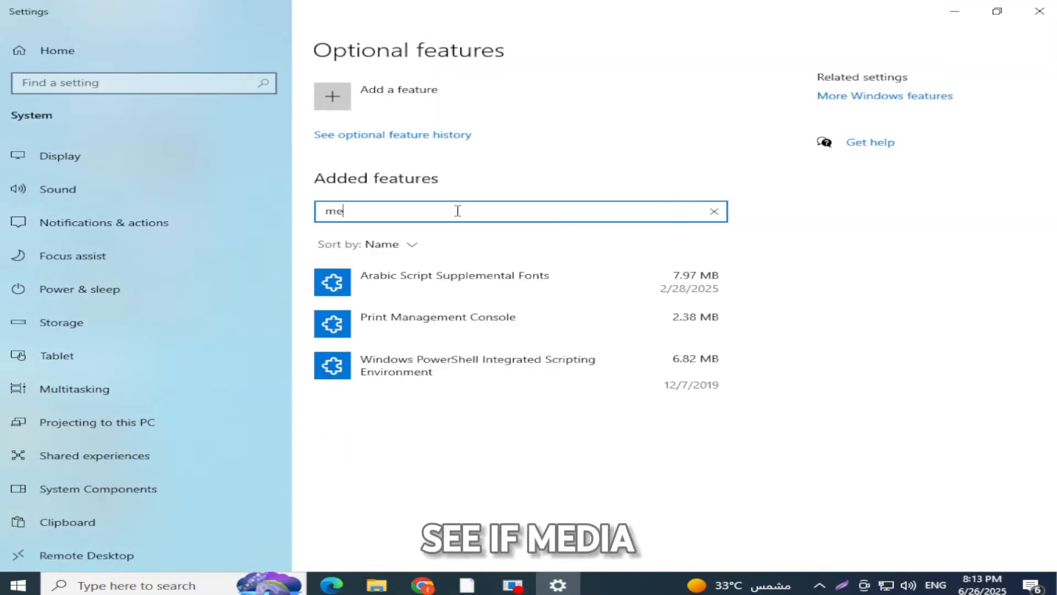
type("di")
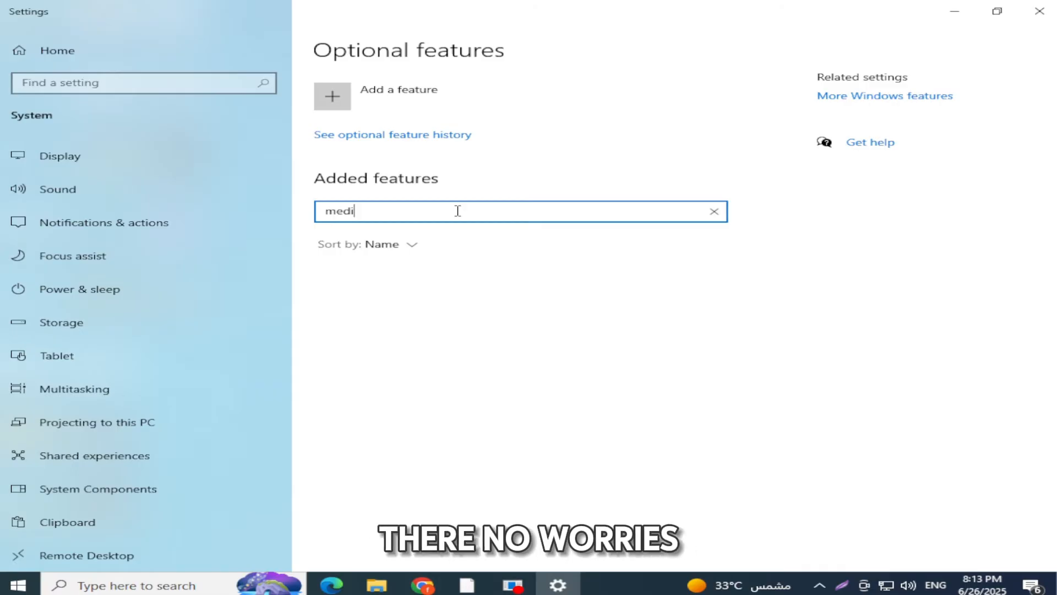
left_click(399, 97)
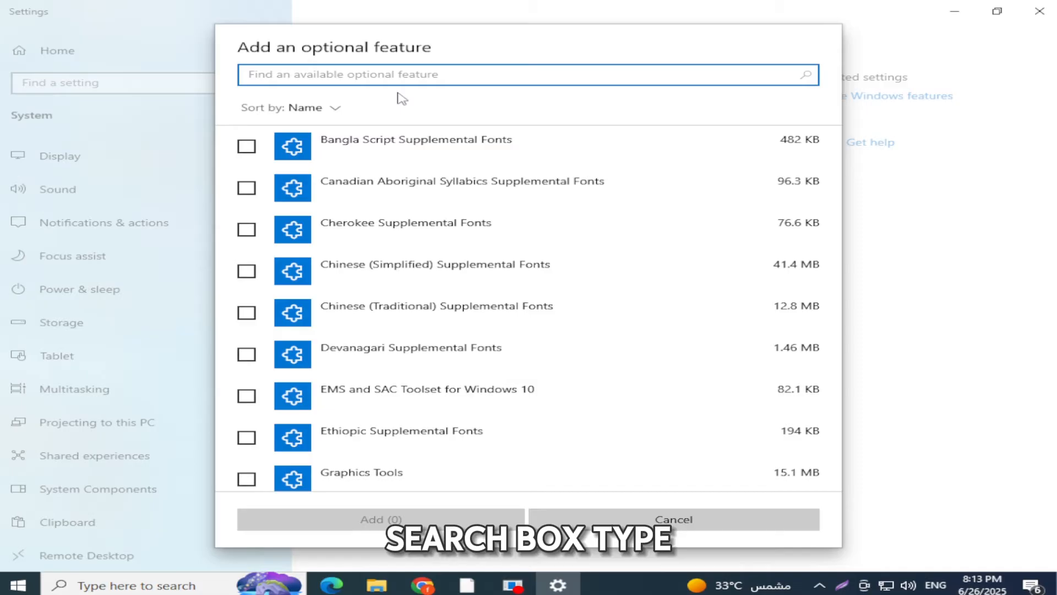
type("medi")
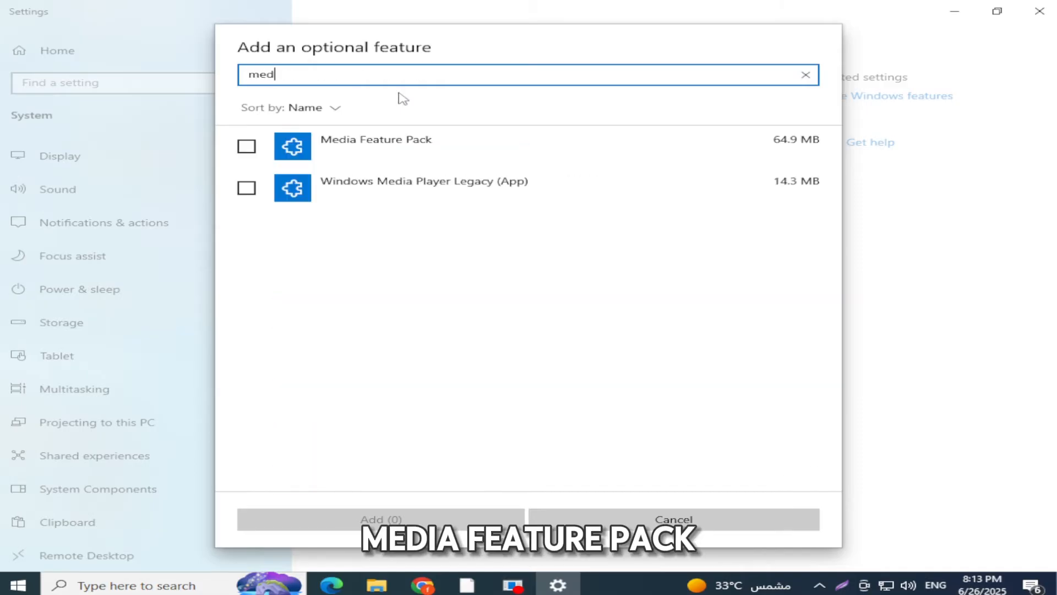
Add Media Feature Pack and Windows Media Player Legacy, then check the feature history
left_click(246, 146)
left_click(246, 187)
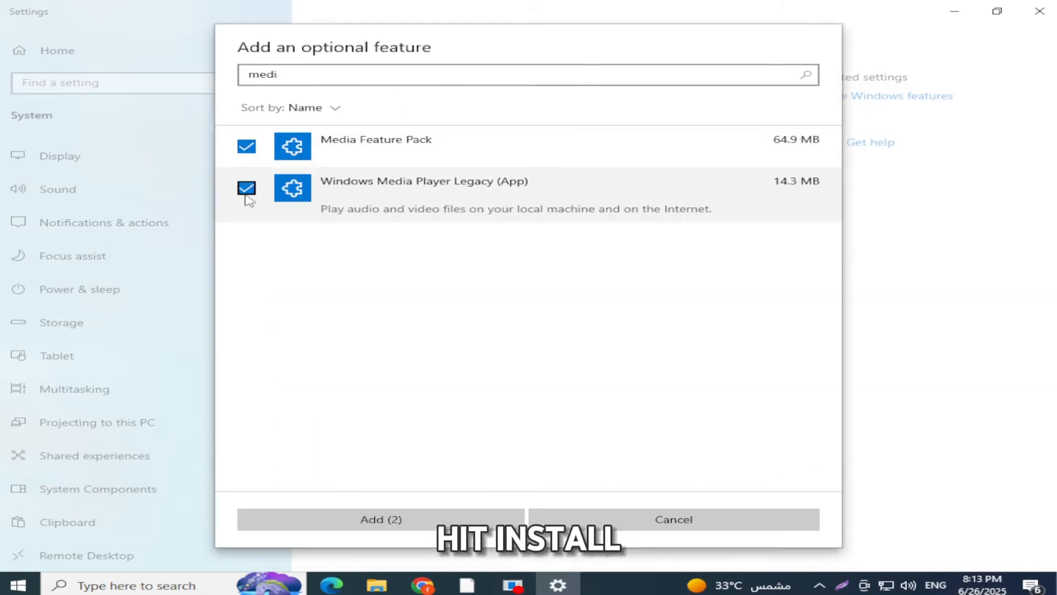
left_click(389, 521)
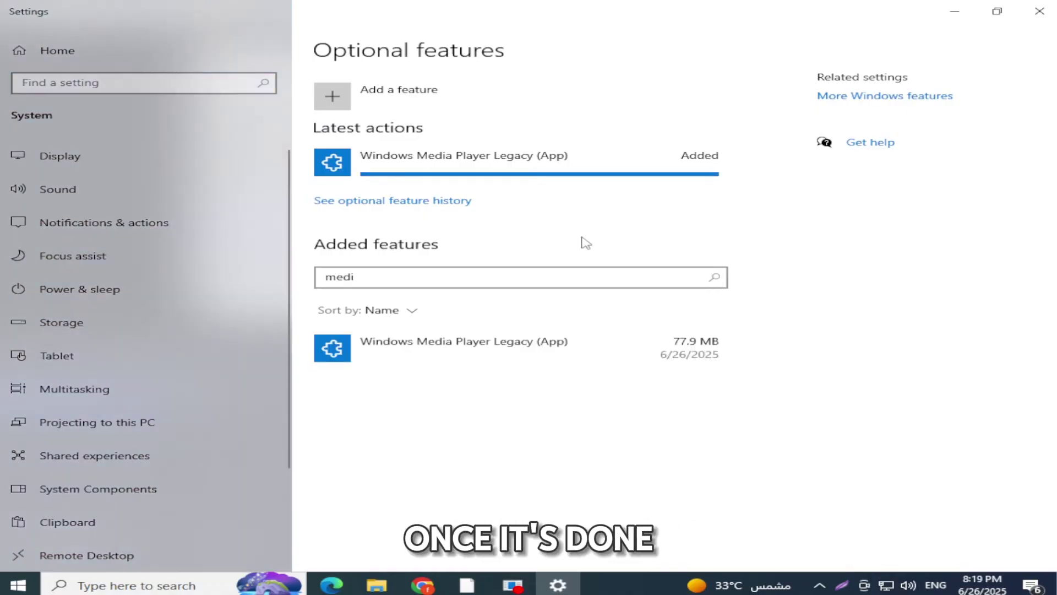
left_click(451, 203)
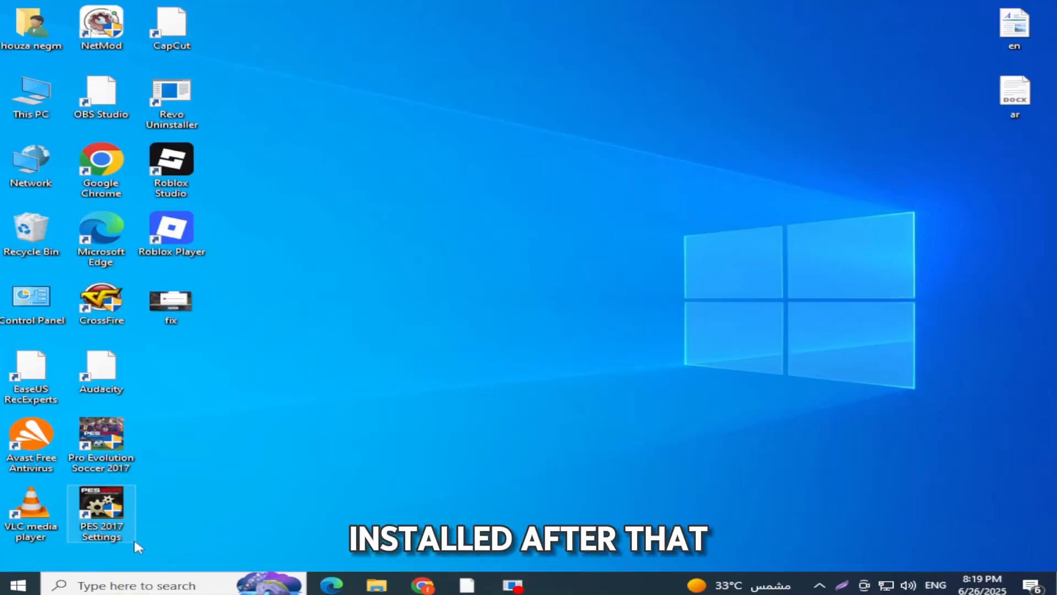
Restart the computer from the Start menu power options
key("super")
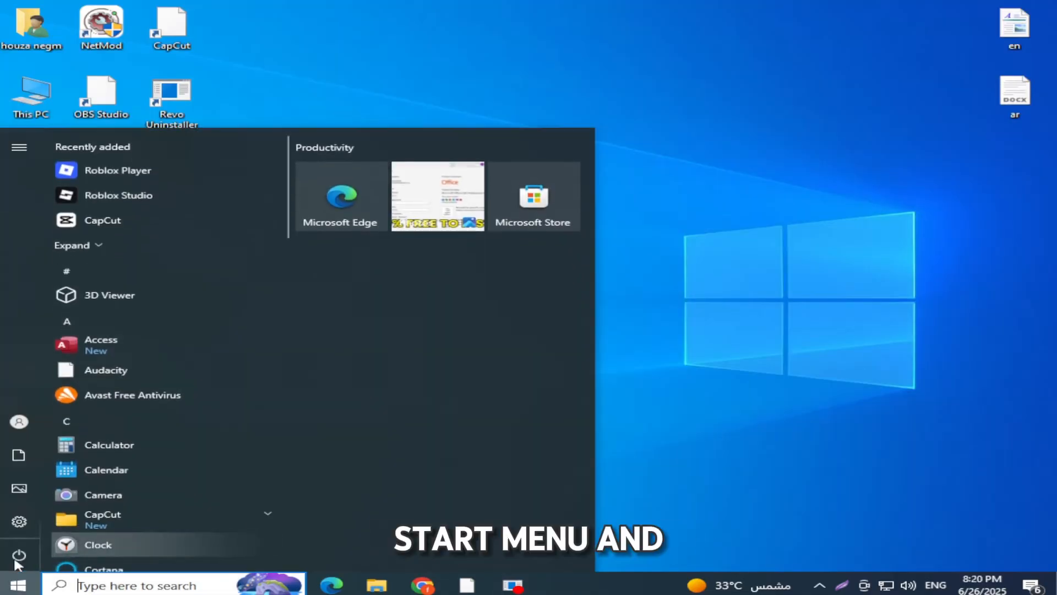
left_click(15, 559)
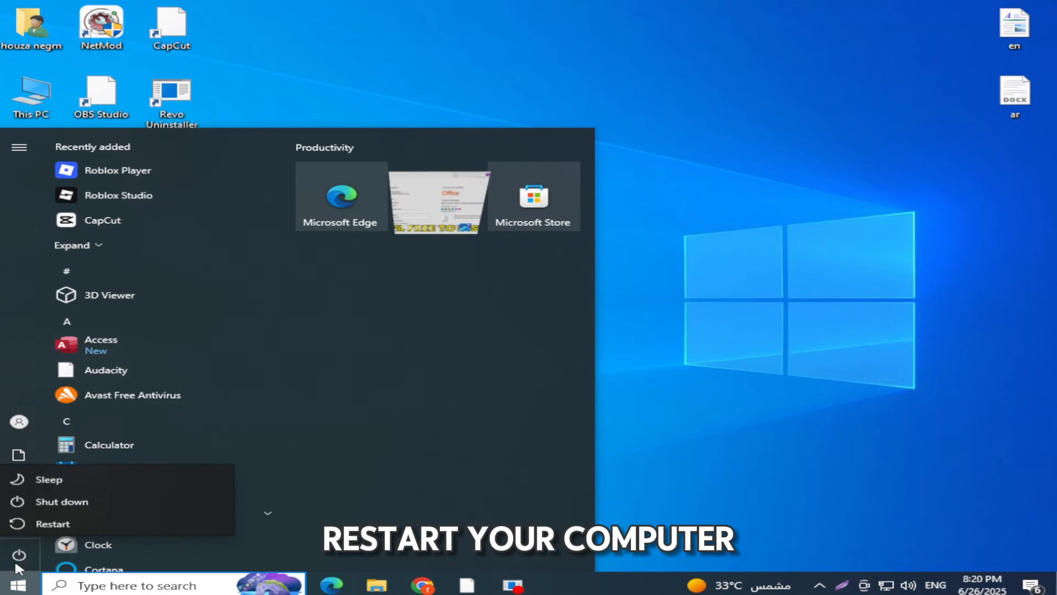
left_click(52, 520)
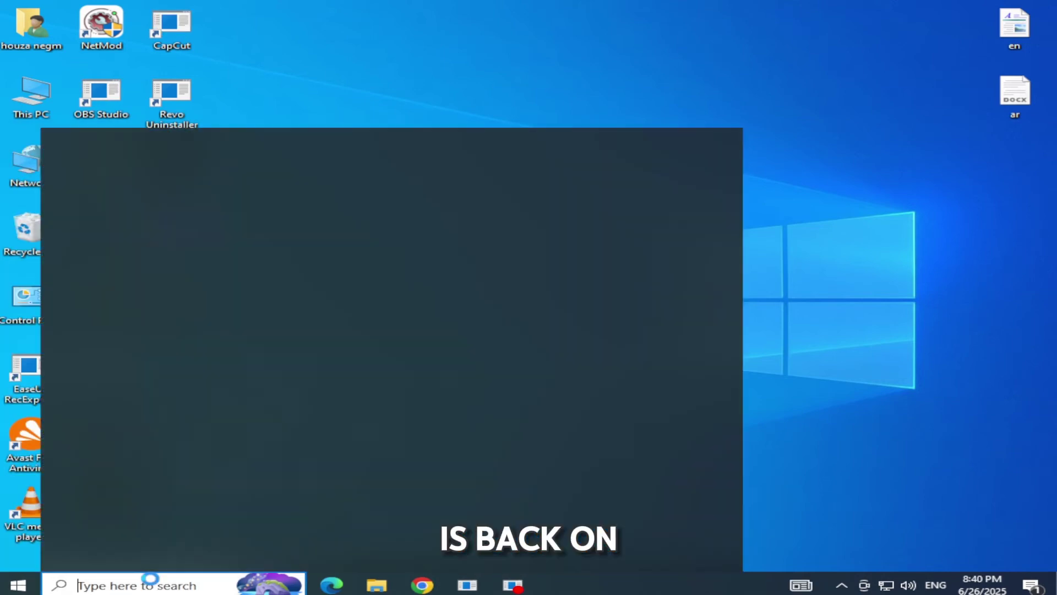
Recheck Manage optional features, now listing both media features as added
left_click(136, 585)
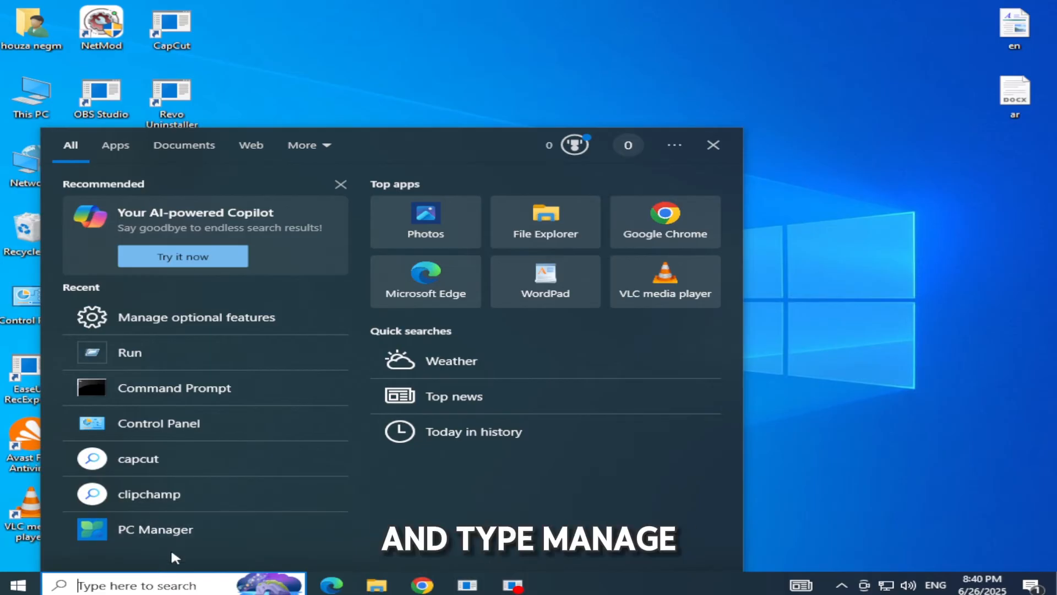
type("ma")
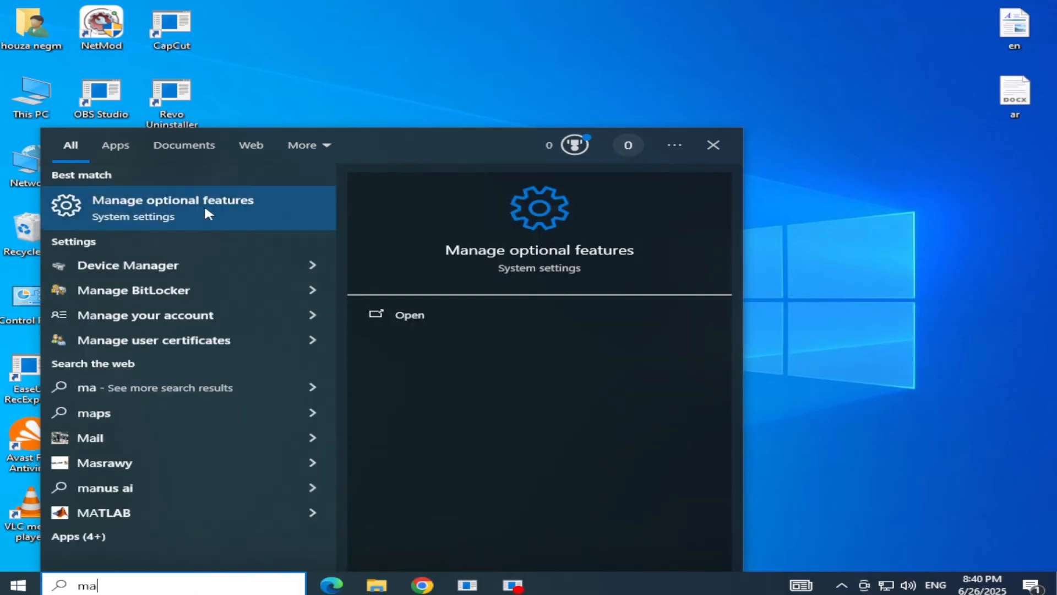
left_click(181, 204)
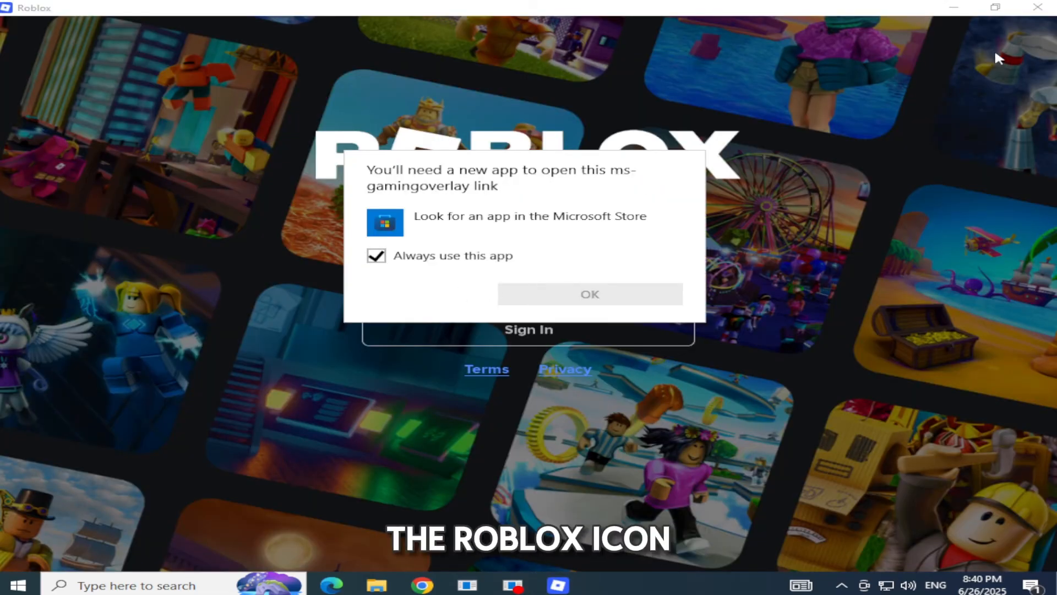
Dismiss the ms-gamingoverlay prompt, sign in to Roblox and walk toward the seed shop
left_click(628, 296)
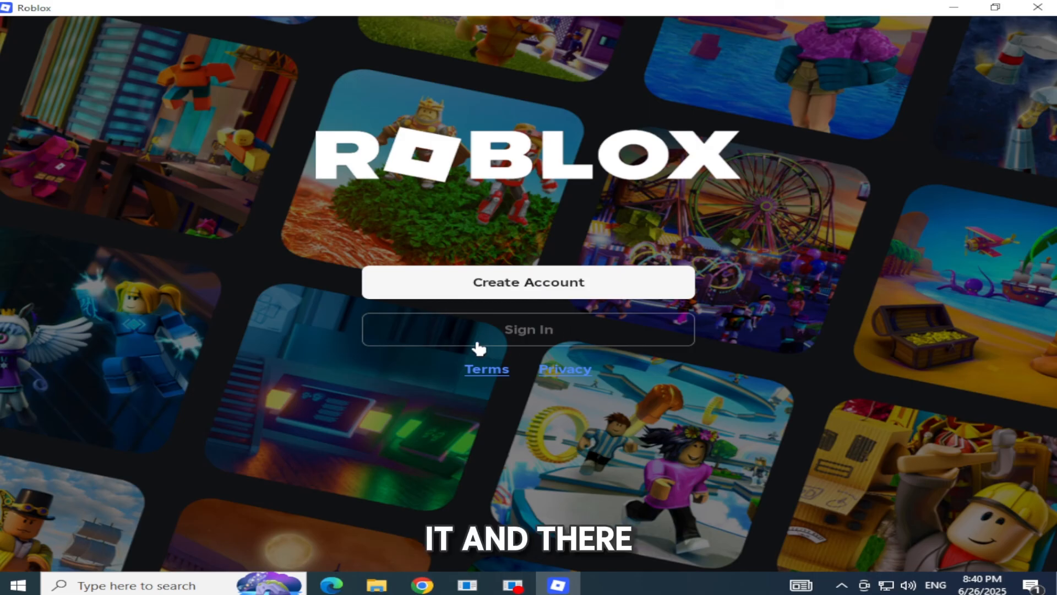
left_click(523, 334)
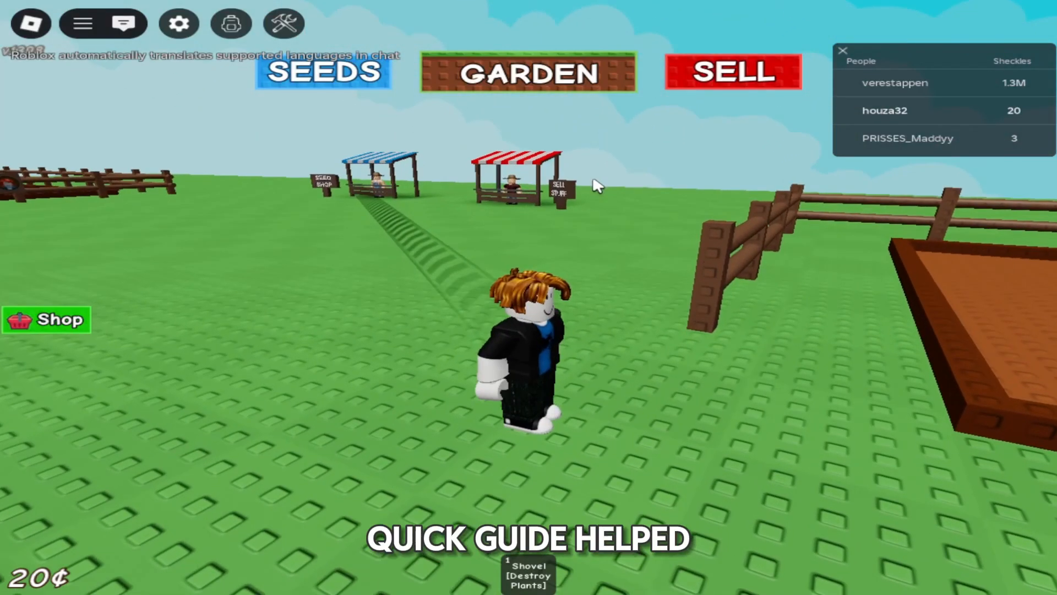
key("w")
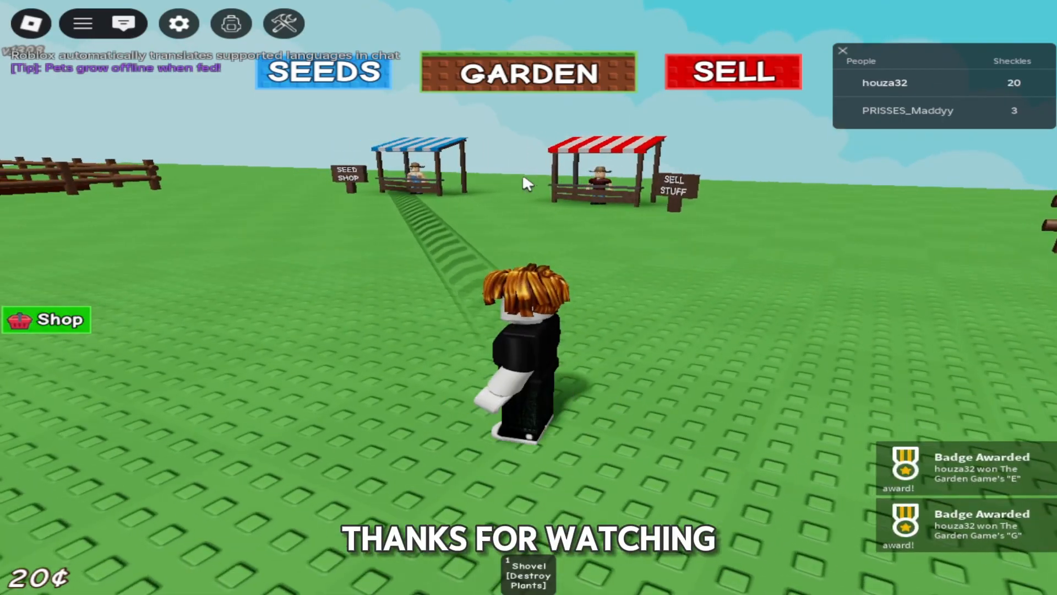
key("w")
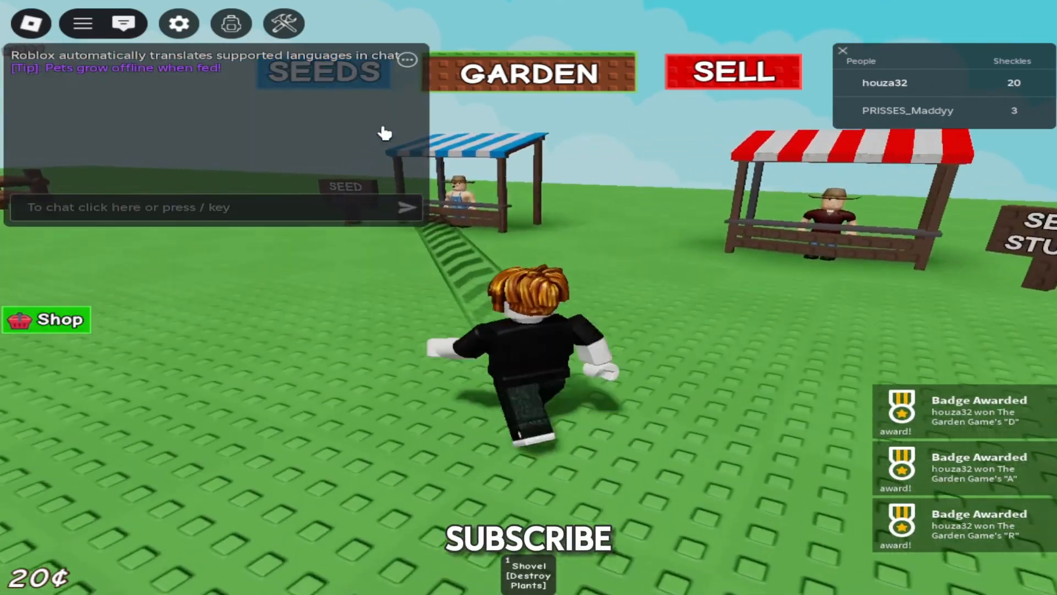
key("w")
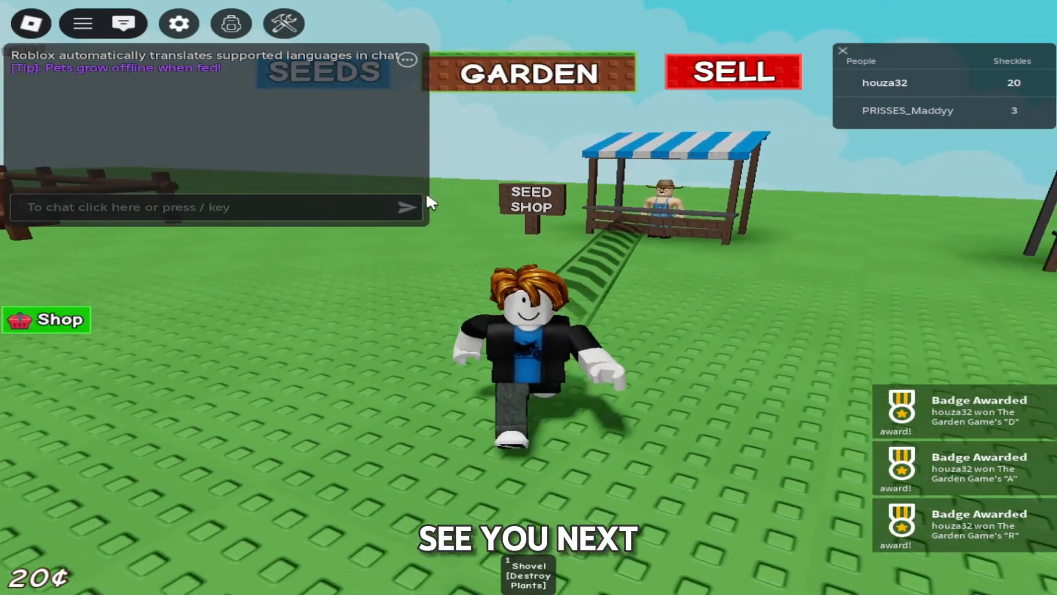